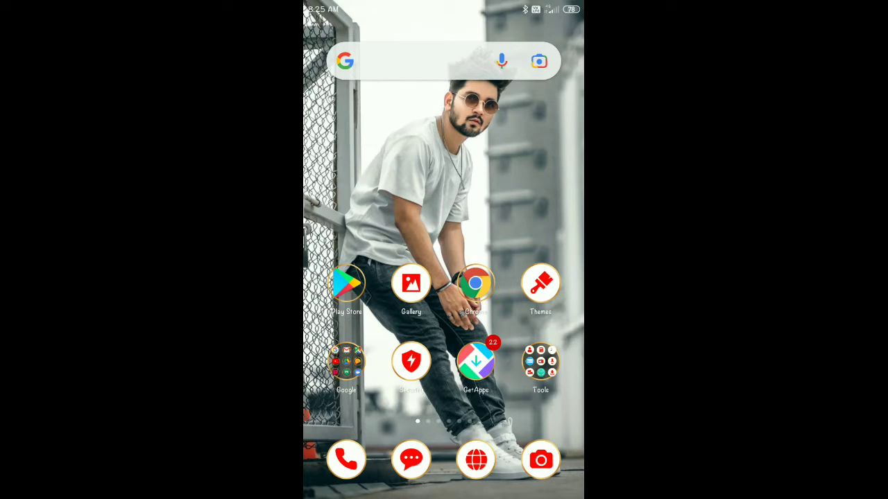
Swipe to the home screen page holding Notes and launch the Notes app
drag(527, 277, 360, 277)
drag(489, 280, 568, 280)
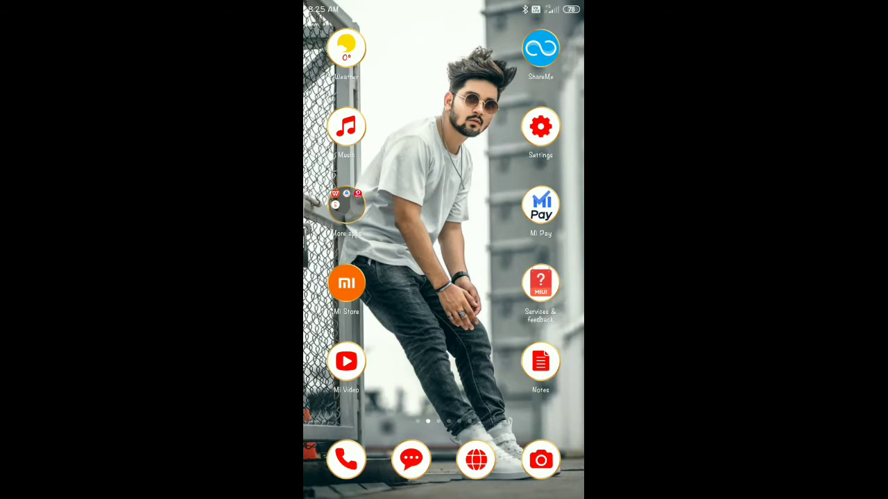
click(546, 376)
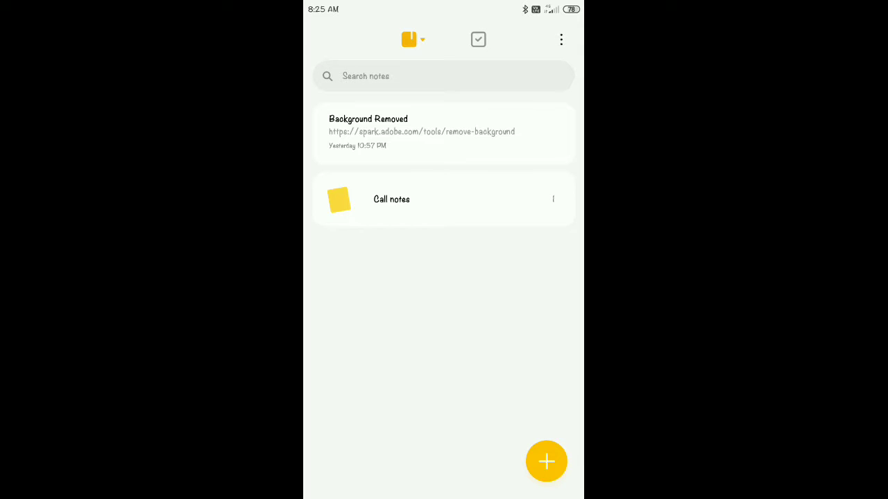
Copy the spark.adobe.com remove-background link from the Background Removed note, then go home
click(416, 132)
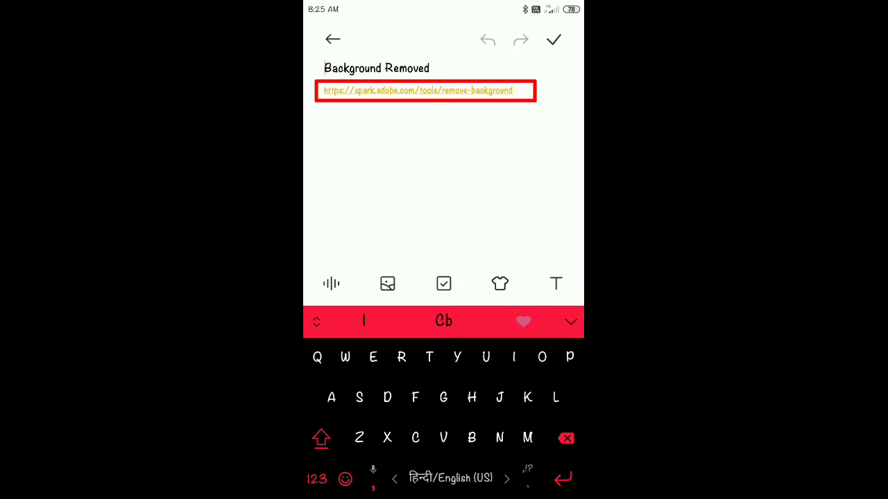
click(417, 91)
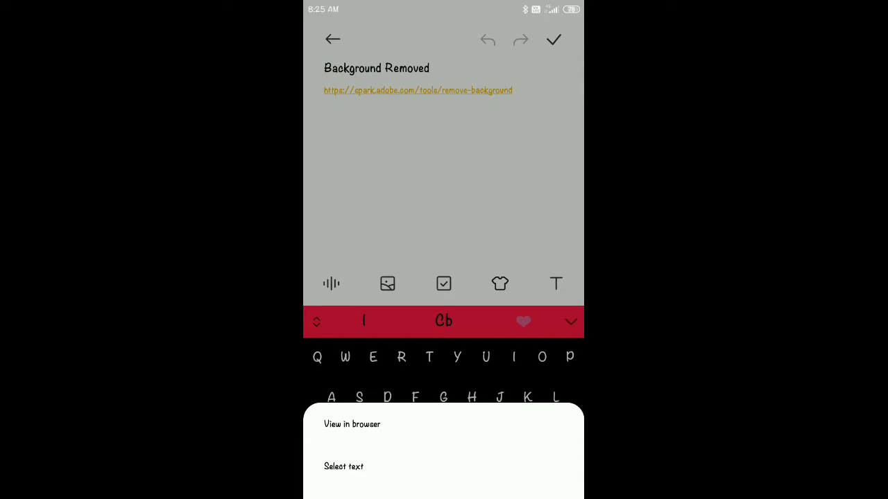
click(343, 466)
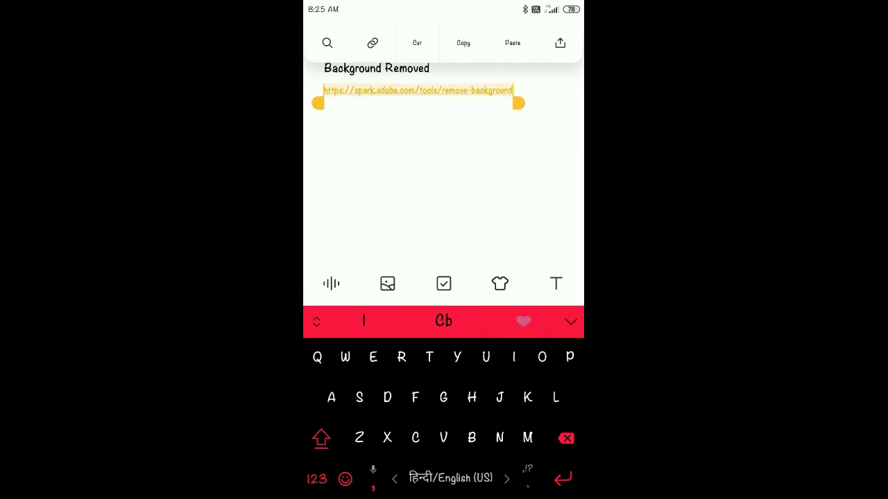
click(463, 43)
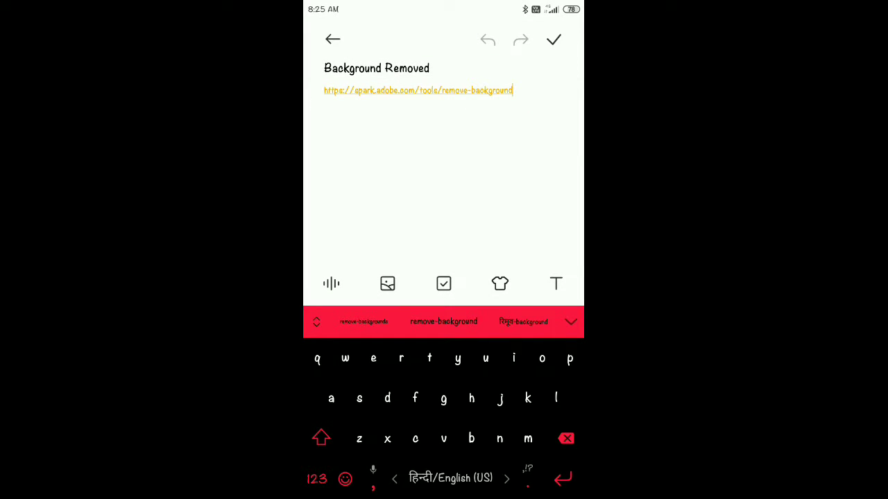
key(Home)
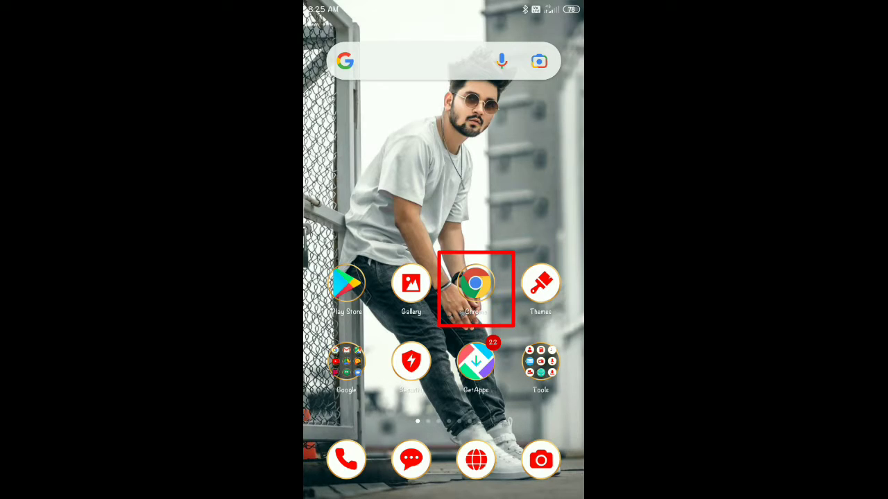
Paste the copied Spark link into Chrome's address bar and load the Remove the background page
click(475, 284)
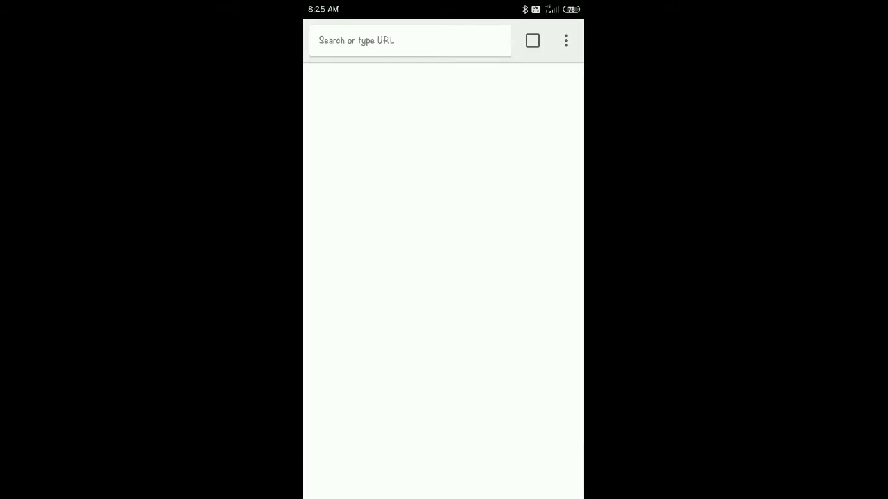
click(446, 33)
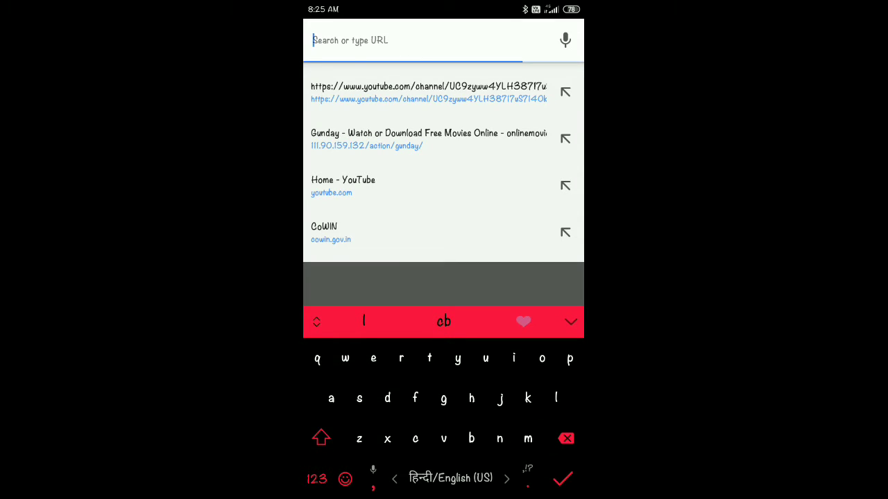
click(407, 37)
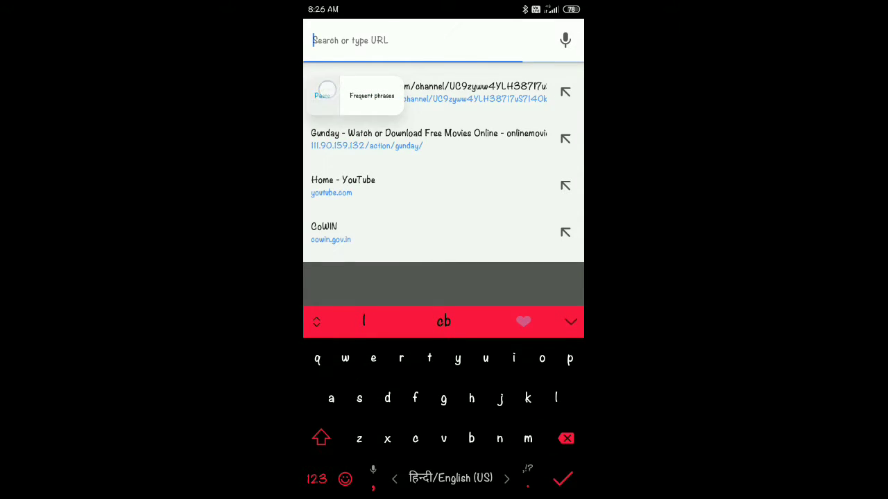
click(323, 94)
click(563, 480)
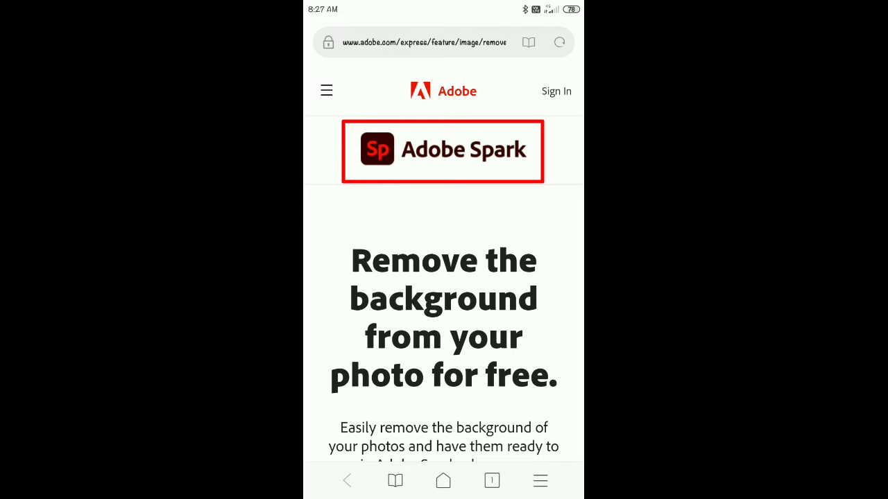
Scroll down the Spark landing page and start the free tool with Upload your photo
scroll(525, 199, down, 2)
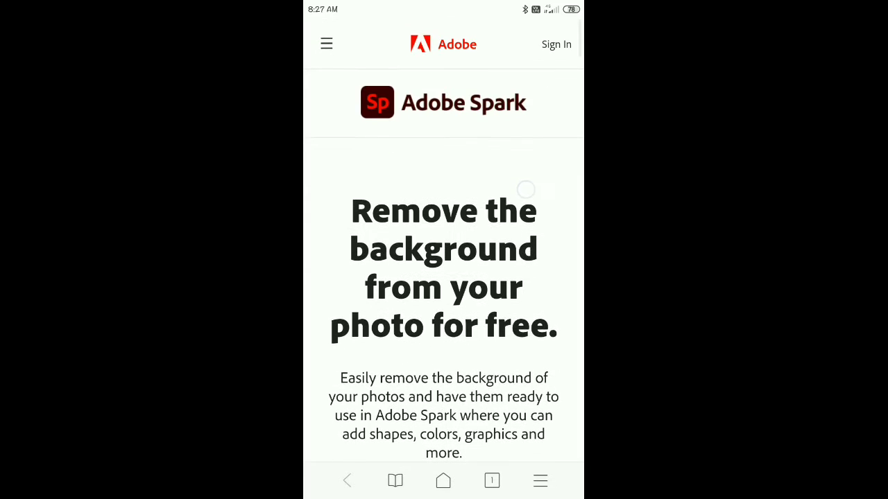
scroll(519, 183, down, 2)
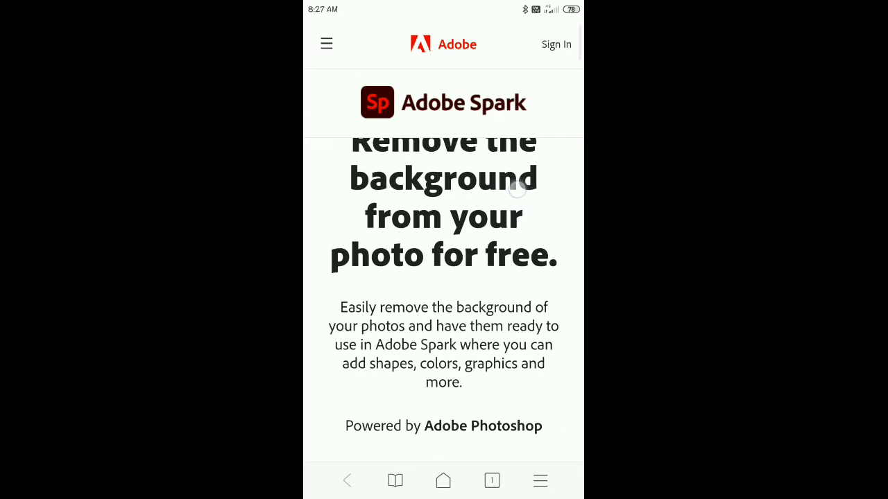
scroll(541, 233, down, 2)
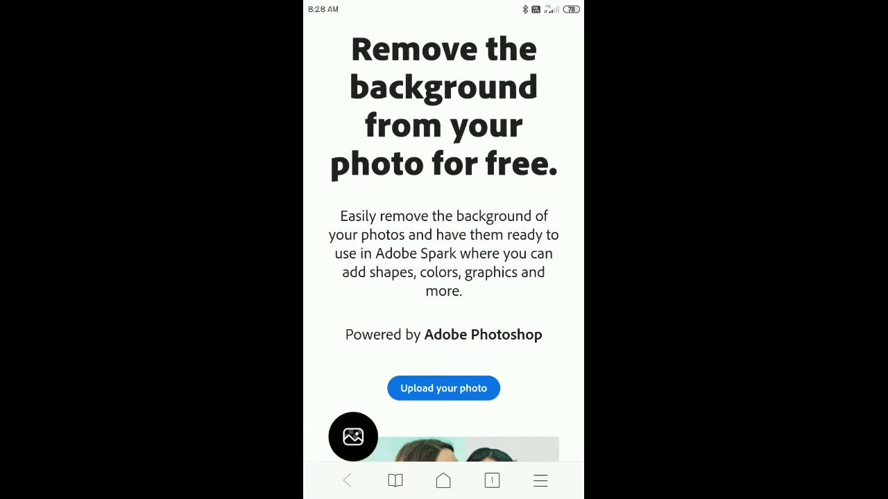
scroll(520, 224, down, 4)
scroll(506, 277, down, 5)
scroll(517, 164, down, 5)
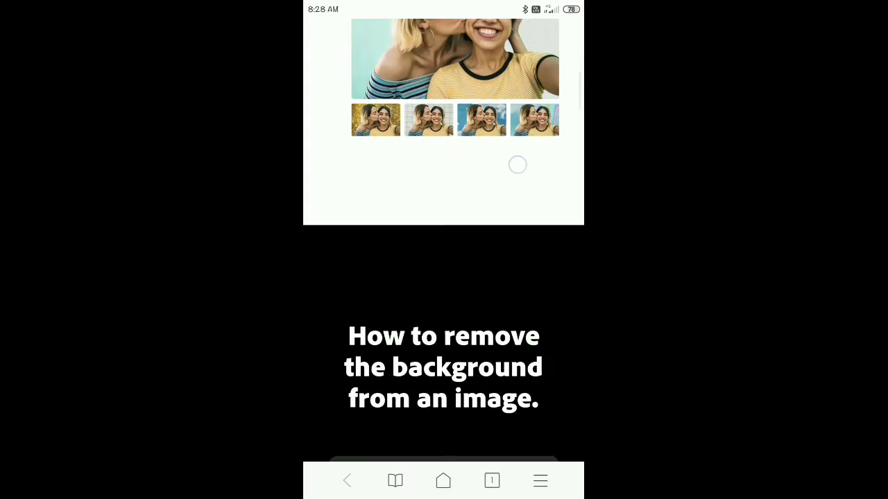
scroll(518, 164, up, 5)
scroll(535, 190, down, 3)
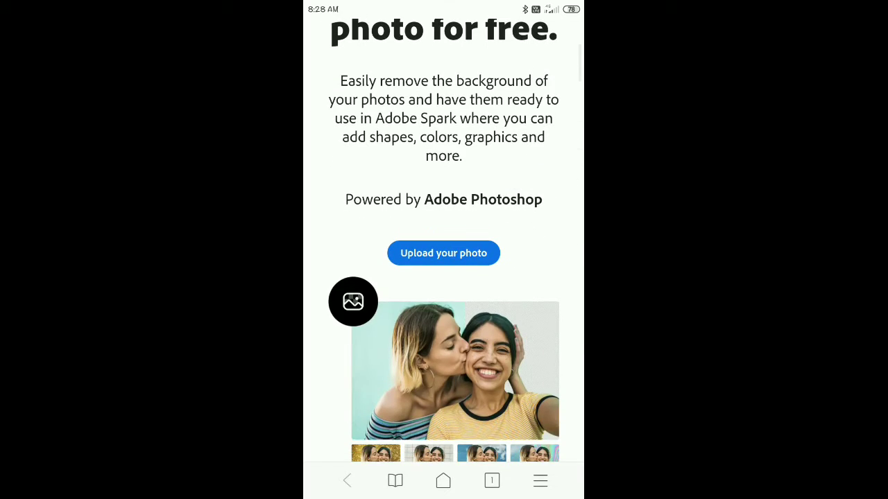
scroll(443, 278, up, 1)
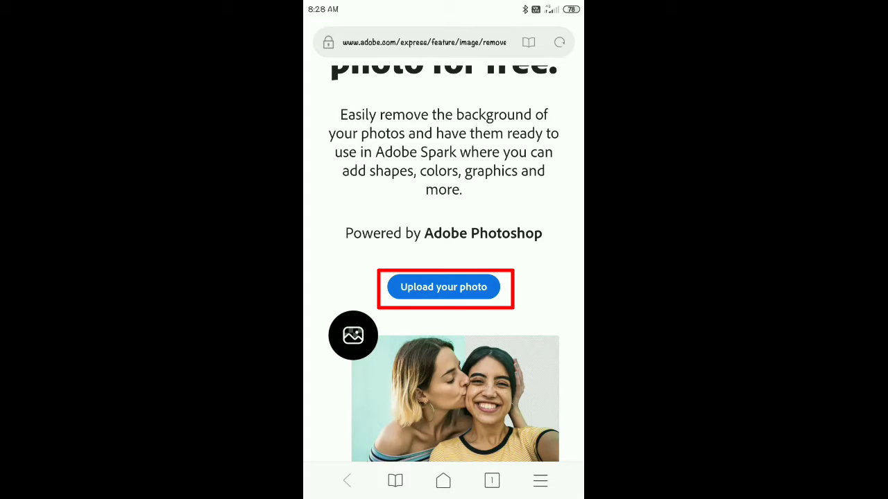
click(449, 288)
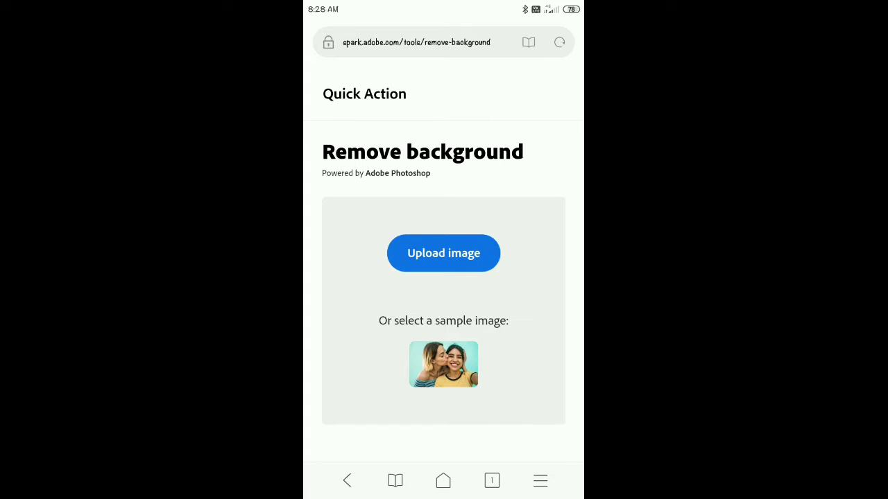
Choose Upload image and browse to the Gallery's Recent album through Documents
click(451, 260)
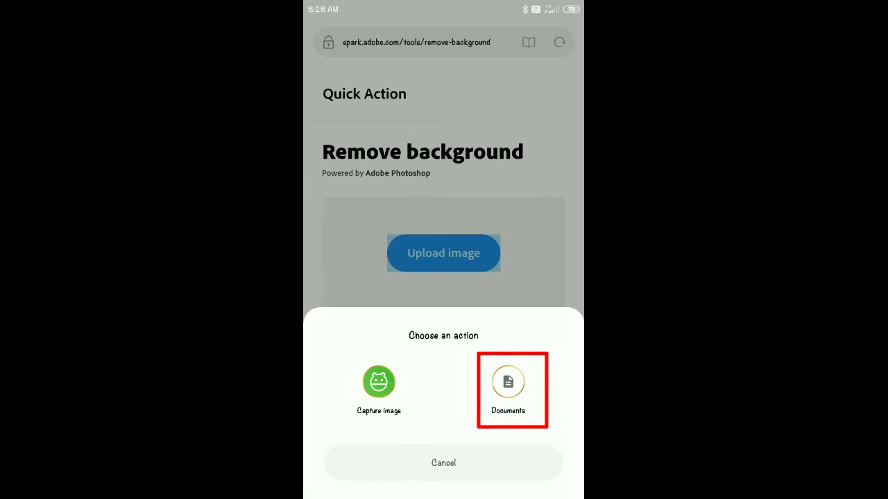
click(508, 381)
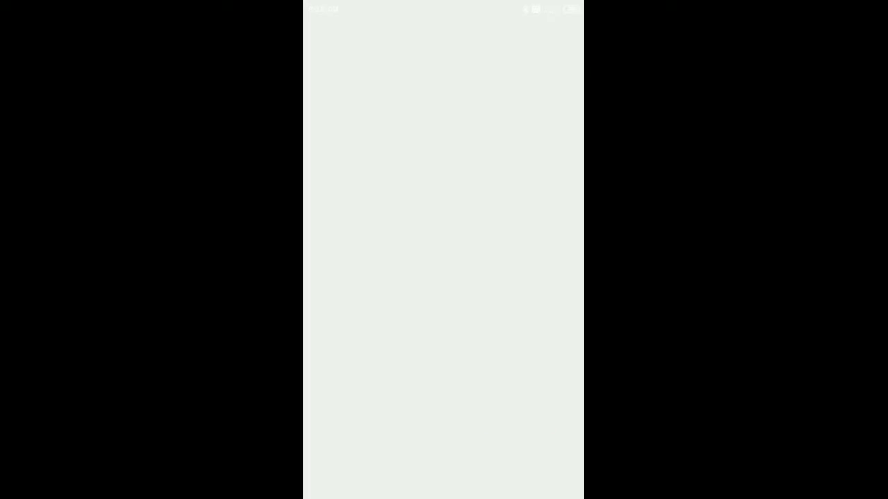
click(326, 43)
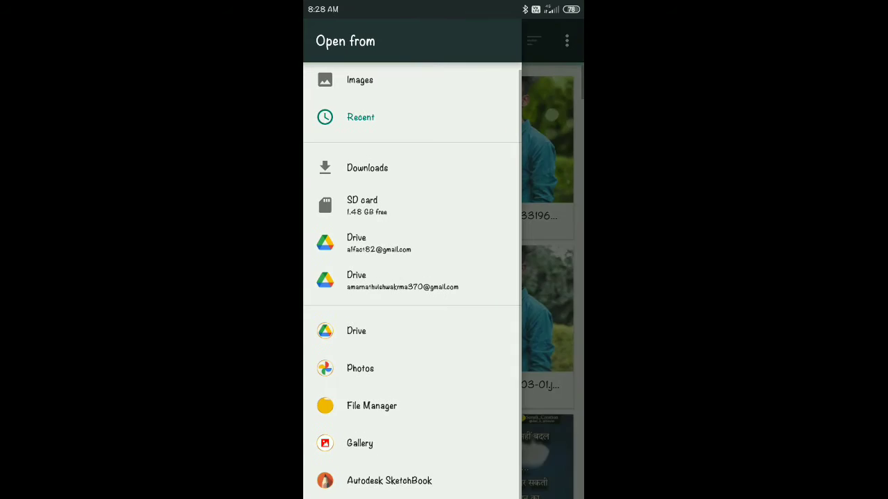
click(409, 441)
drag(459, 332, 396, 337)
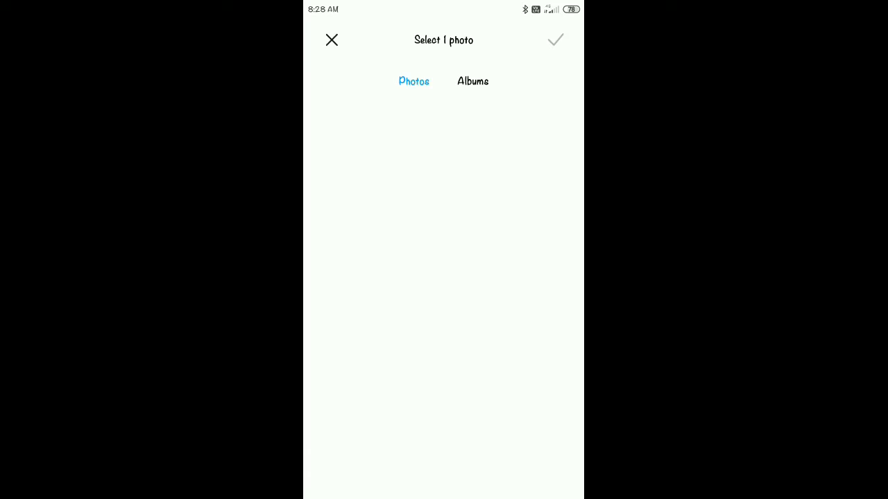
click(448, 133)
Select the 10:47 PM teal-shirt photo and confirm it for background removal
drag(507, 351, 521, 252)
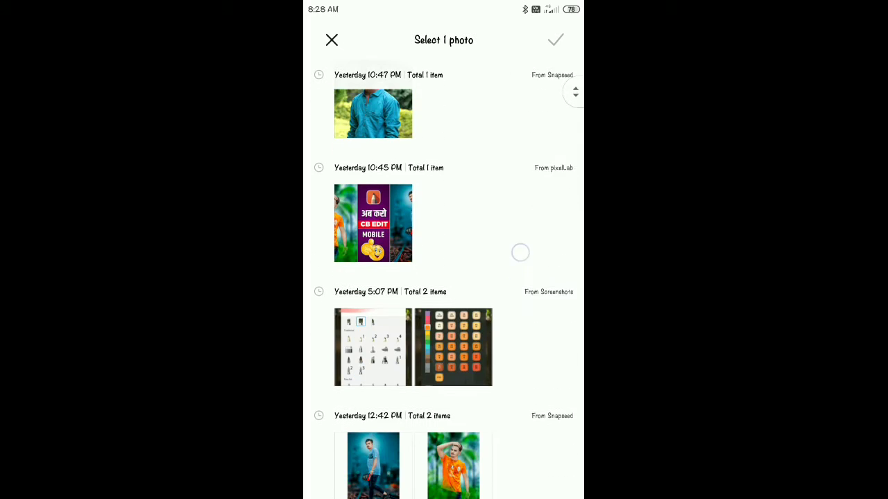
drag(507, 368, 527, 237)
drag(529, 310, 515, 335)
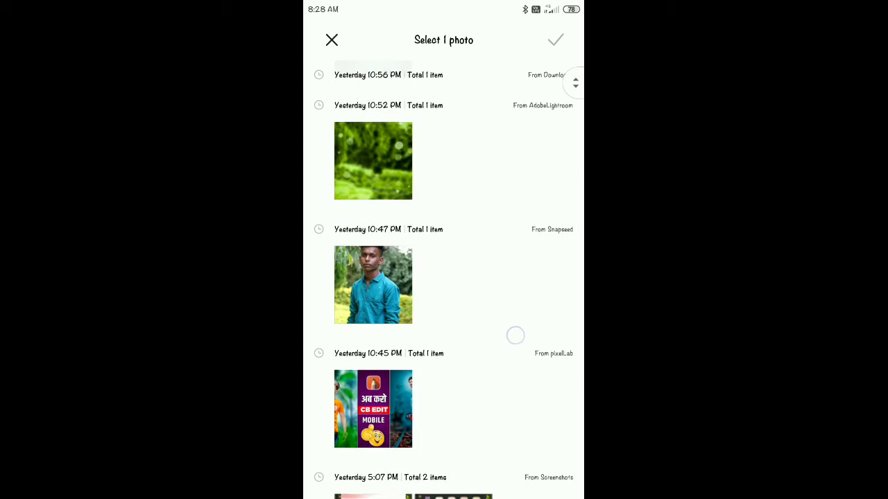
click(385, 292)
click(555, 39)
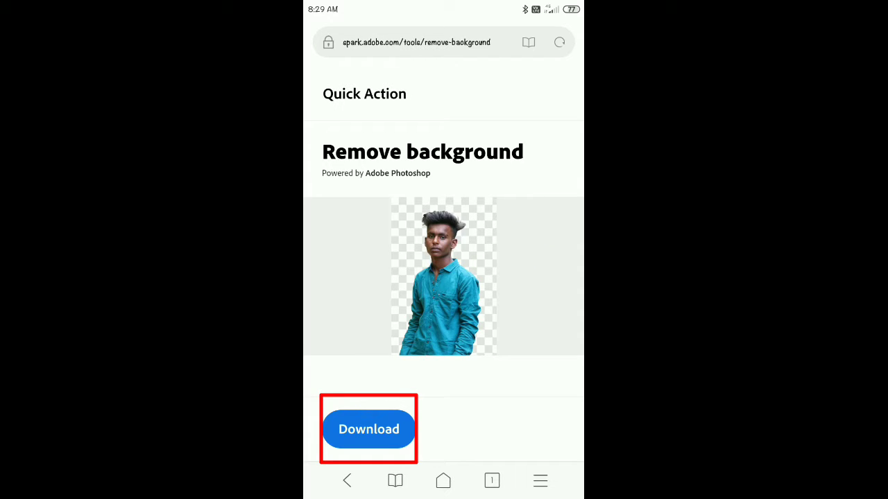
Download the cut-out image as a 16.17 MB PNG and return to the home screen
click(380, 433)
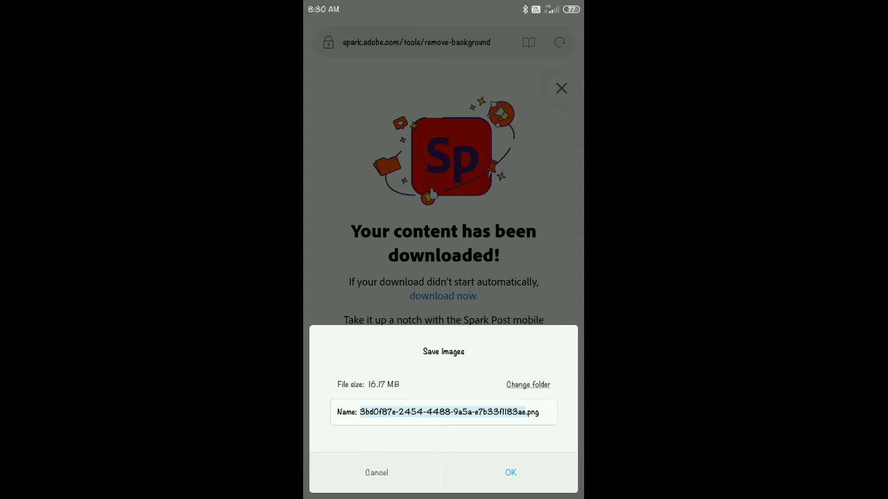
click(511, 473)
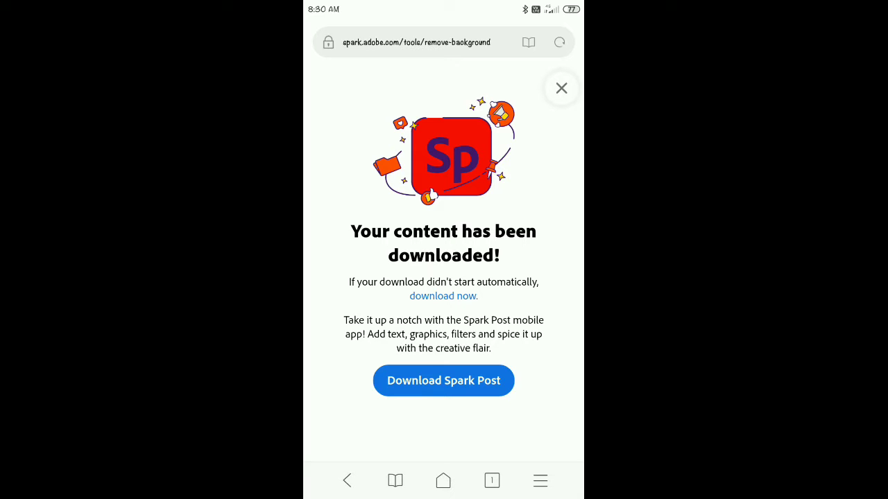
key(Home)
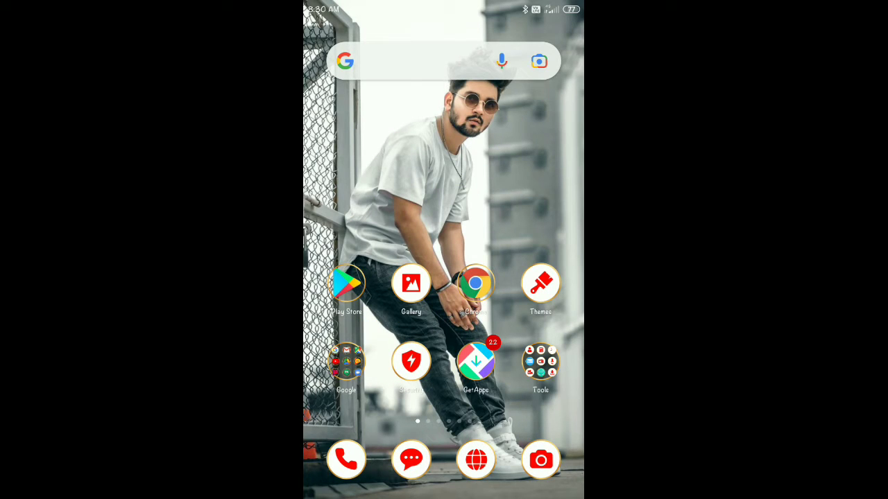
Open the original 30 August teal-shirt photo from the Gallery's Recent album
click(410, 282)
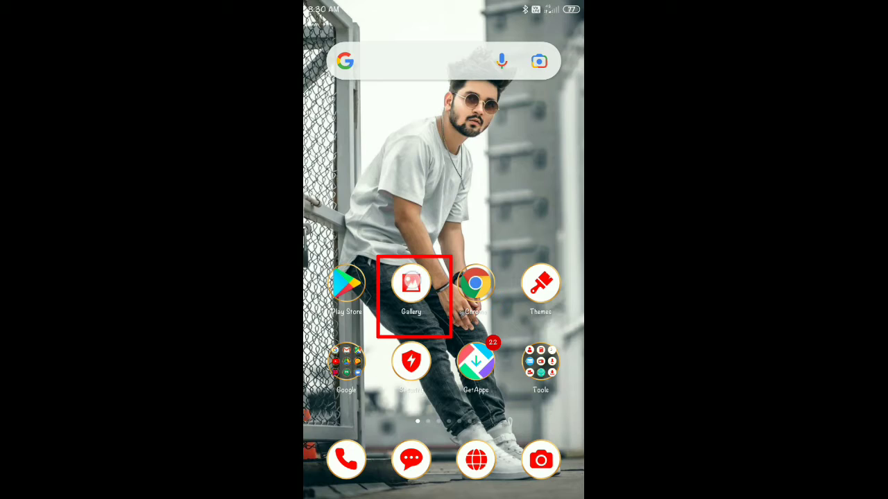
click(472, 39)
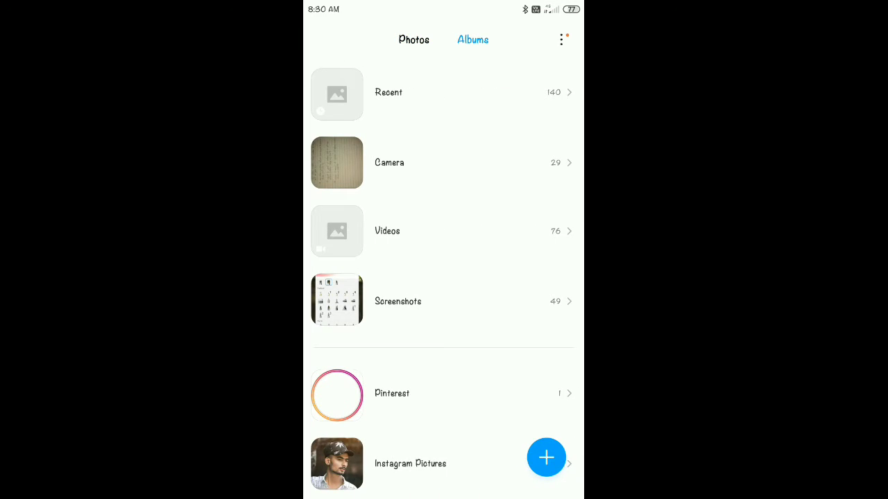
click(437, 95)
scroll(459, 283, down, 5)
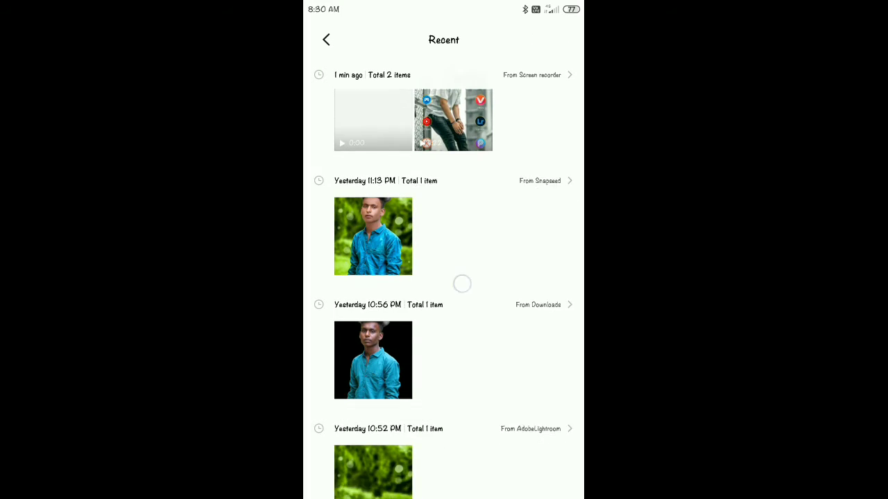
click(380, 412)
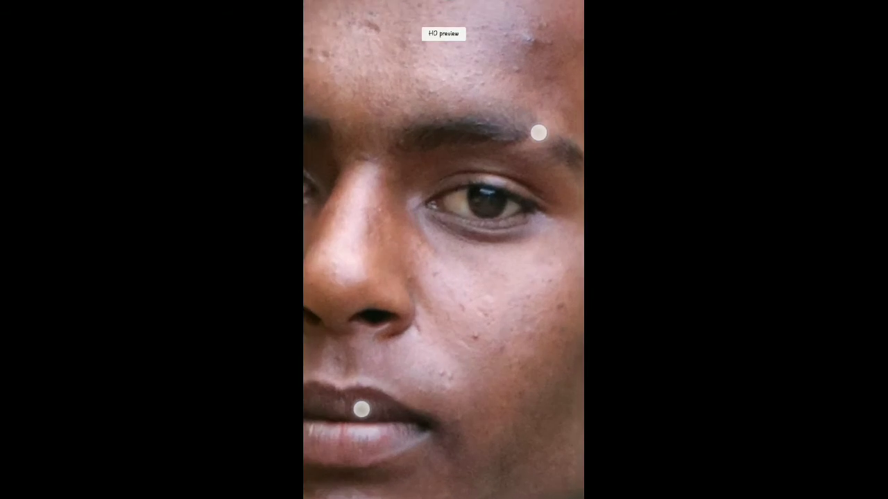
Check its file details: IMG_5603-01.jpeg, 5.33 MB, 4000x6000 px
click(550, 355)
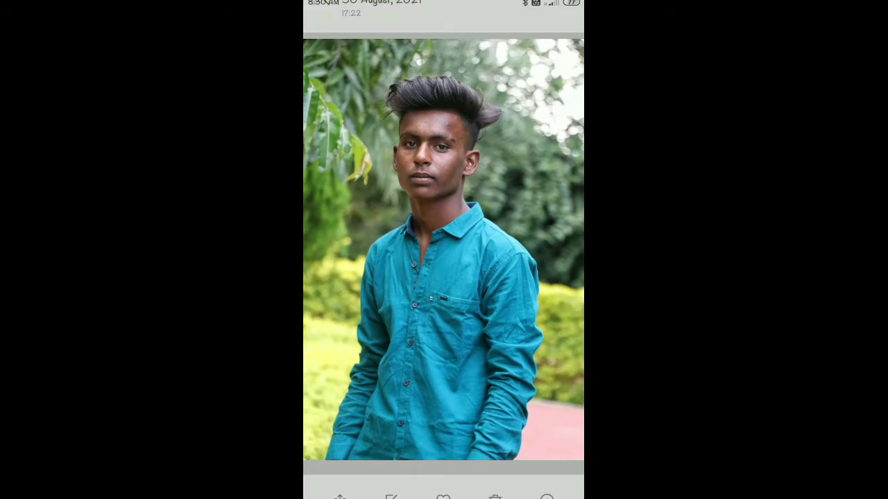
click(546, 473)
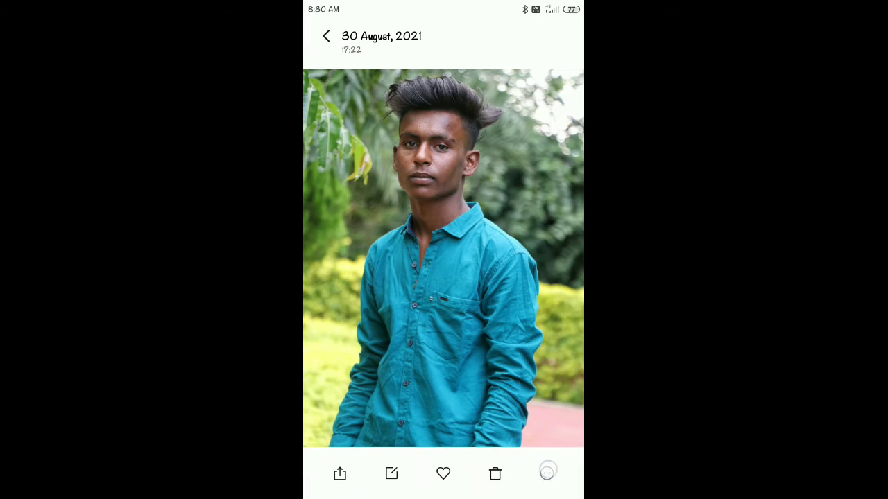
click(335, 427)
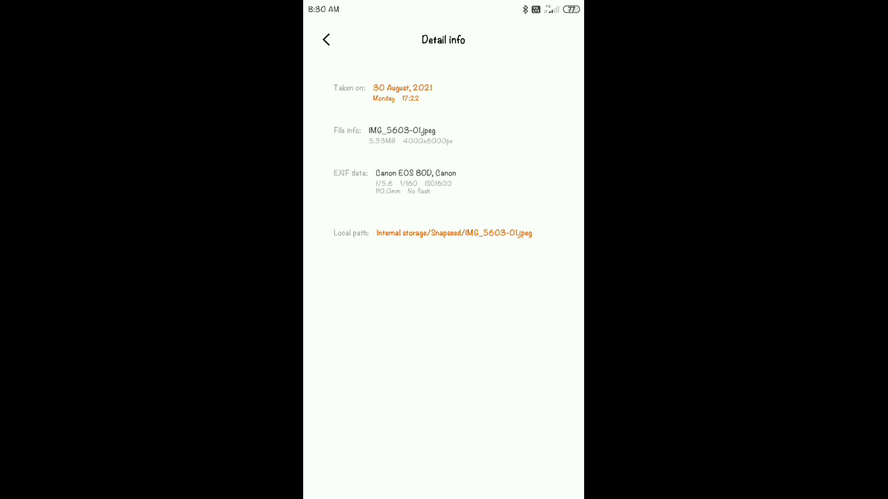
click(326, 39)
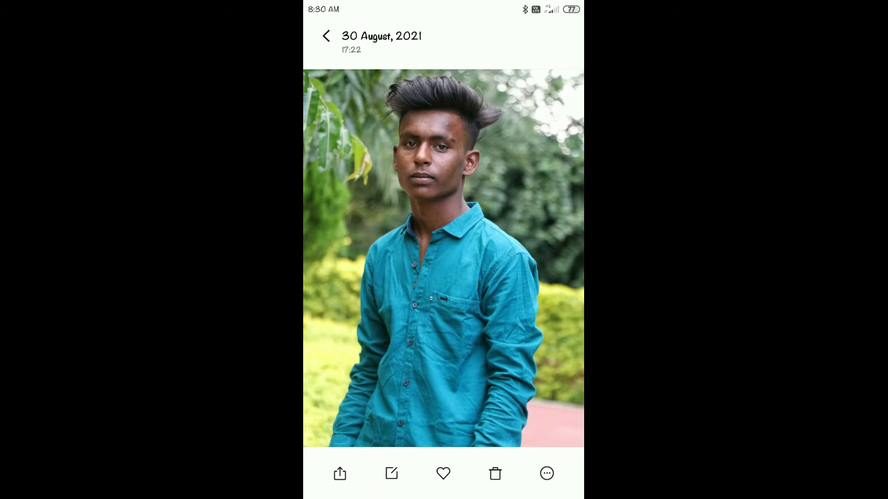
Open the 2 October downloaded cutout and zoom in on the hair edges
click(326, 35)
click(372, 282)
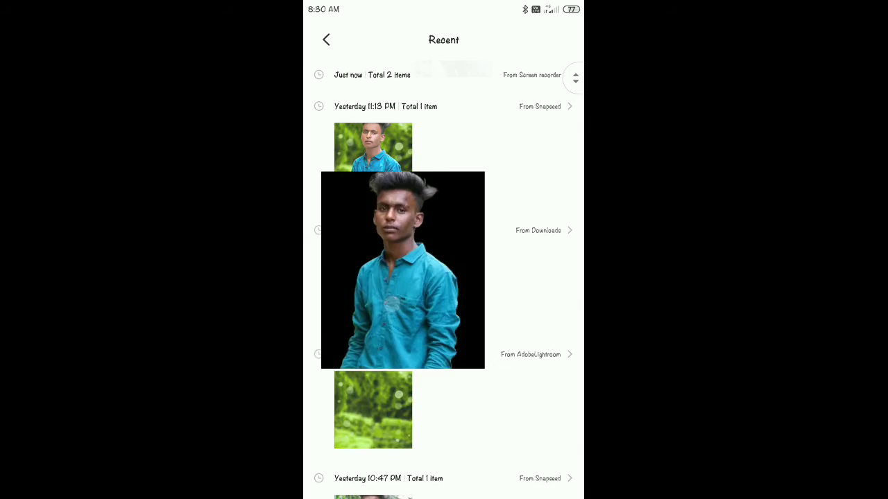
double_click(444, 236)
drag(505, 103, 454, 260)
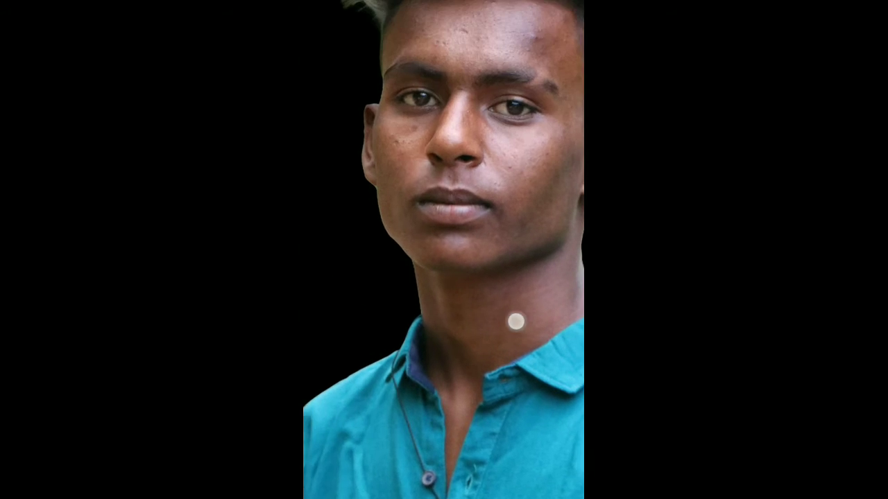
double_click(541, 93)
drag(541, 93, 555, 248)
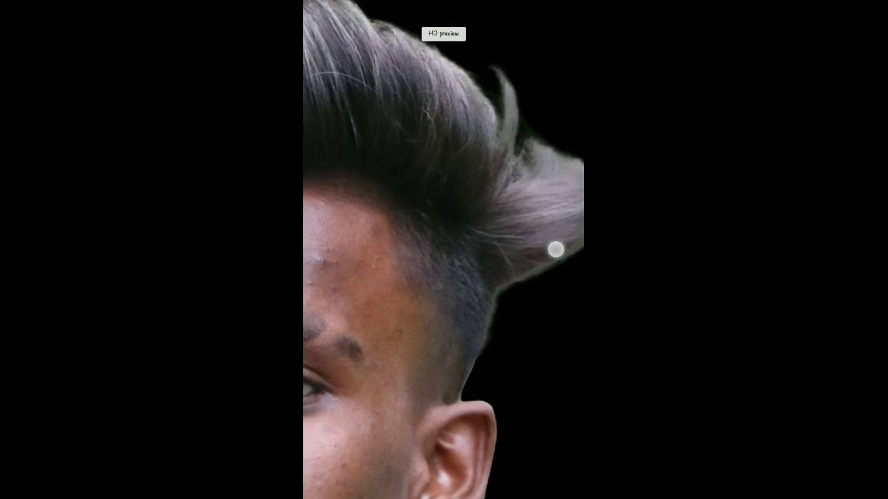
Pan across the eye, nose, chin and shirt collar, then zoom out to the whole head
mouse_move(466, 195)
mouse_down()
mouse_move(501, 194)
mouse_move(486, 69)
mouse_up()
mouse_move(457, 298)
mouse_down()
mouse_move(461, 182)
mouse_move(473, 138)
mouse_up()
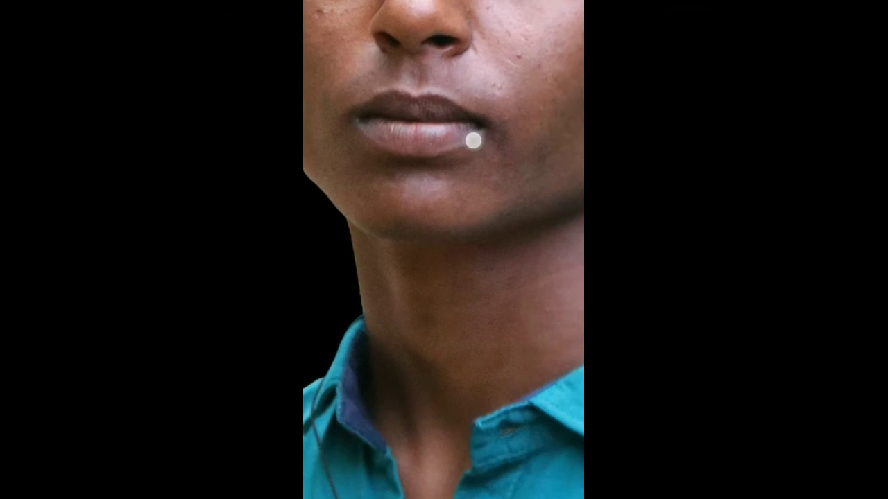
scroll(485, 291, down, 3)
scroll(485, 292, down, 3)
drag(523, 178, 506, 150)
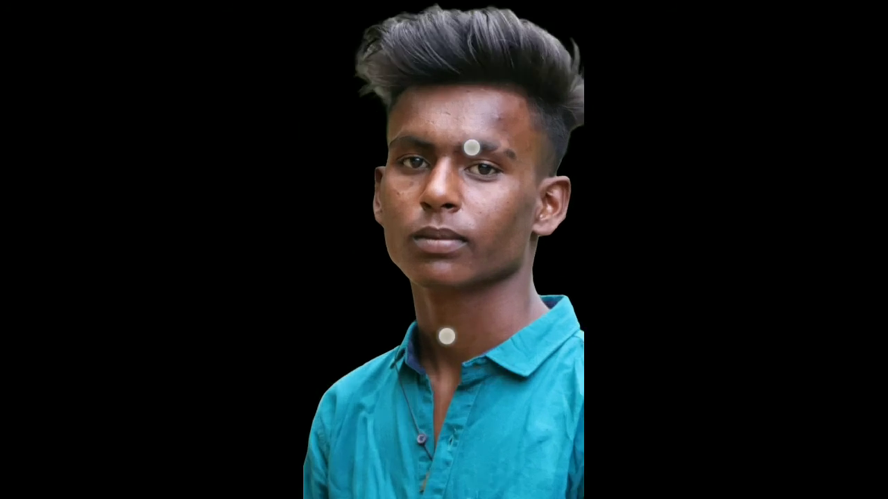
scroll(451, 291, up, 5)
scroll(500, 126, up, 5)
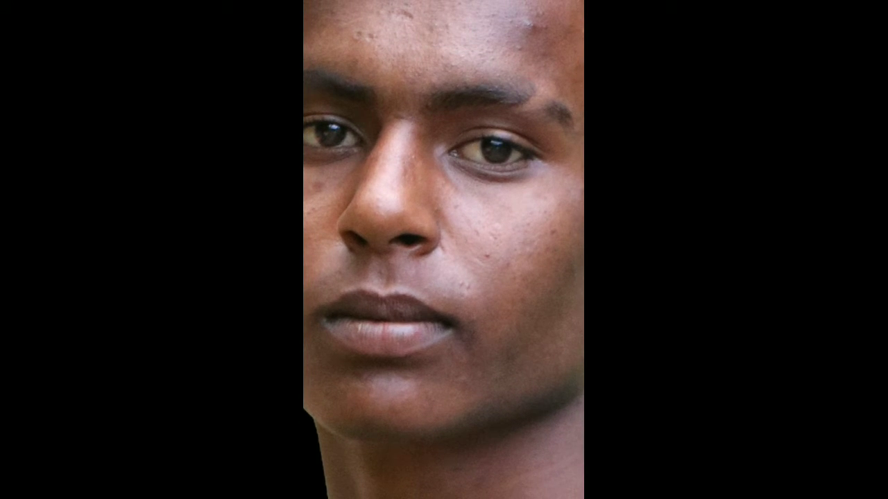
scroll(502, 228, down, 2)
scroll(509, 253, down, 3)
scroll(509, 241, down, 3)
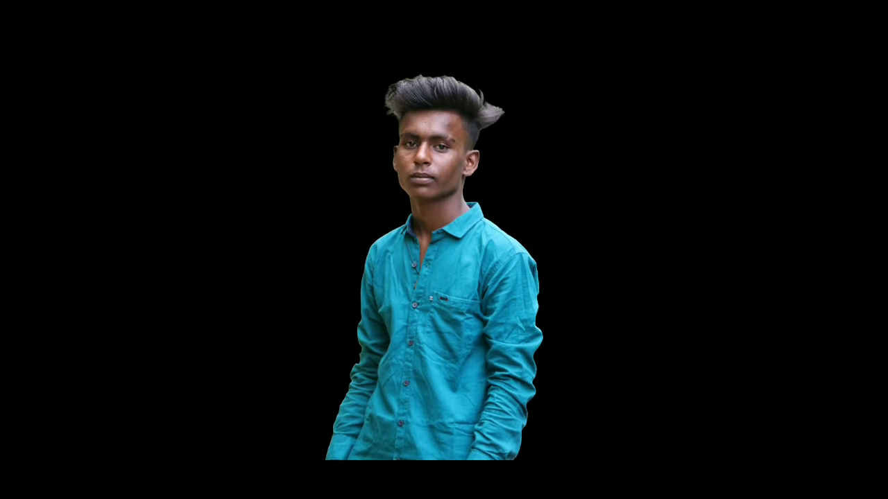
Confirm the cutout's details read 16.95 MB, 4000x6000 px in Download, then exit home
click(546, 473)
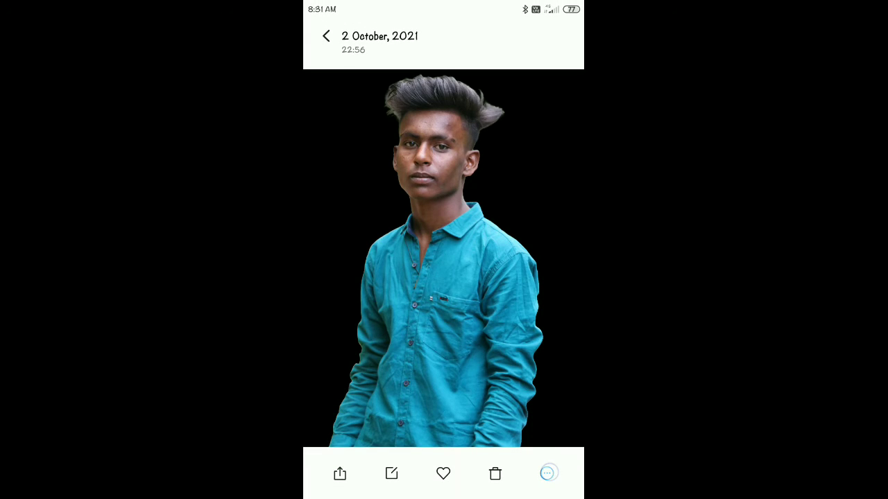
click(335, 427)
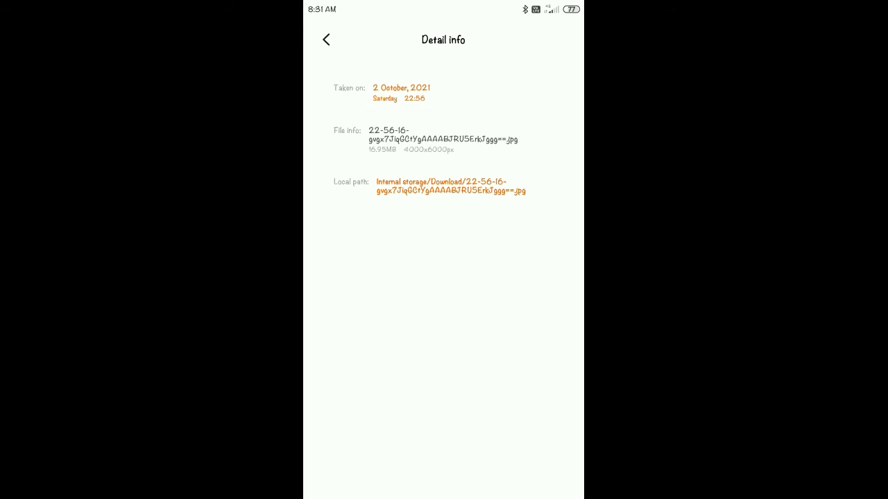
click(326, 39)
scroll(480, 258, up, 5)
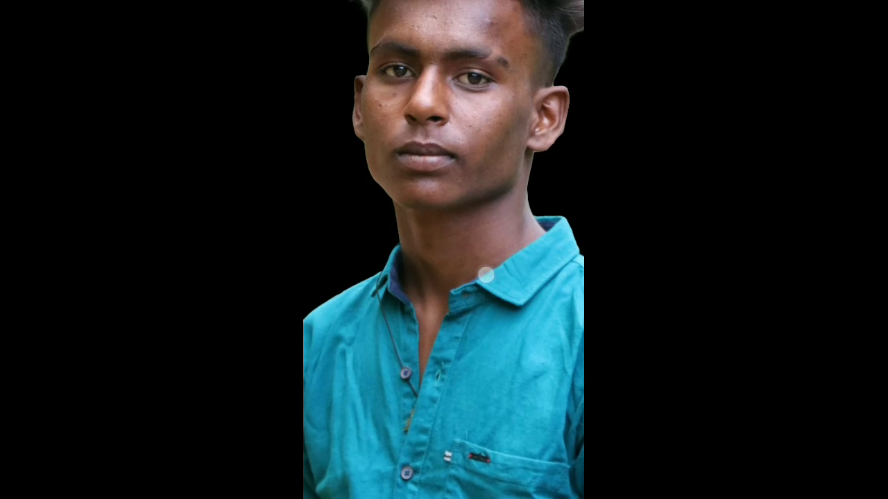
scroll(522, 135, up, 3)
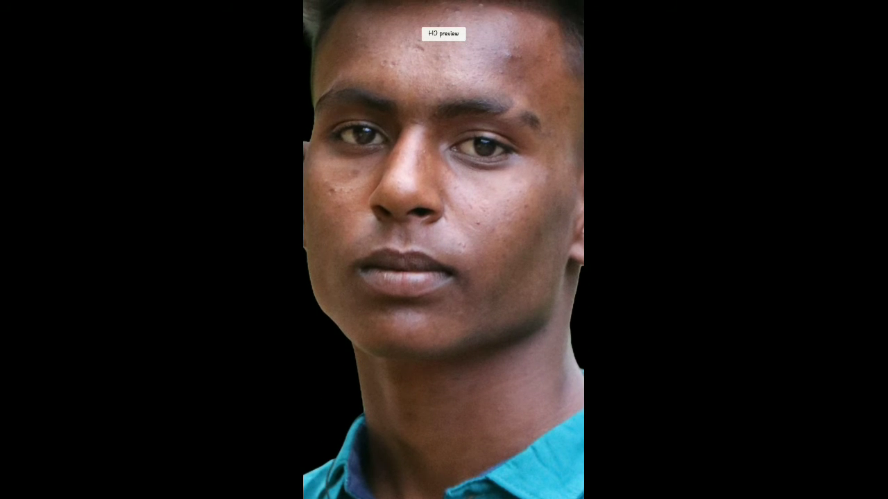
double_click(522, 131)
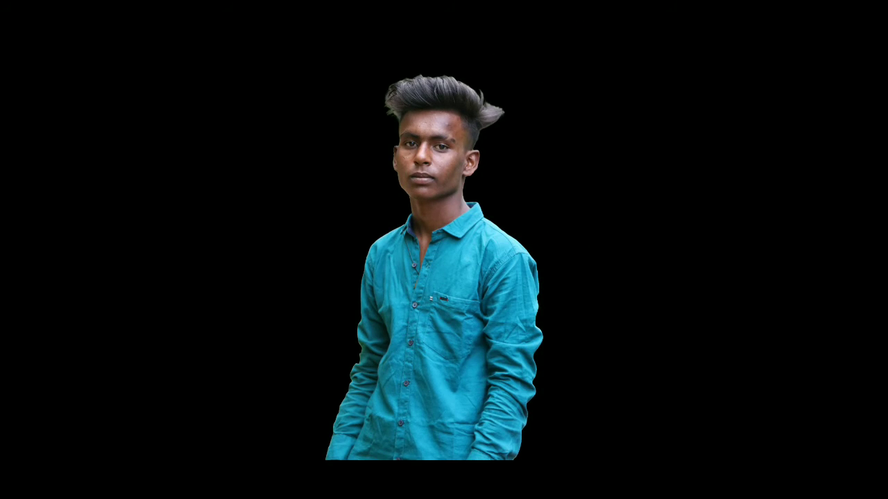
key(Escape)
key(Escape)
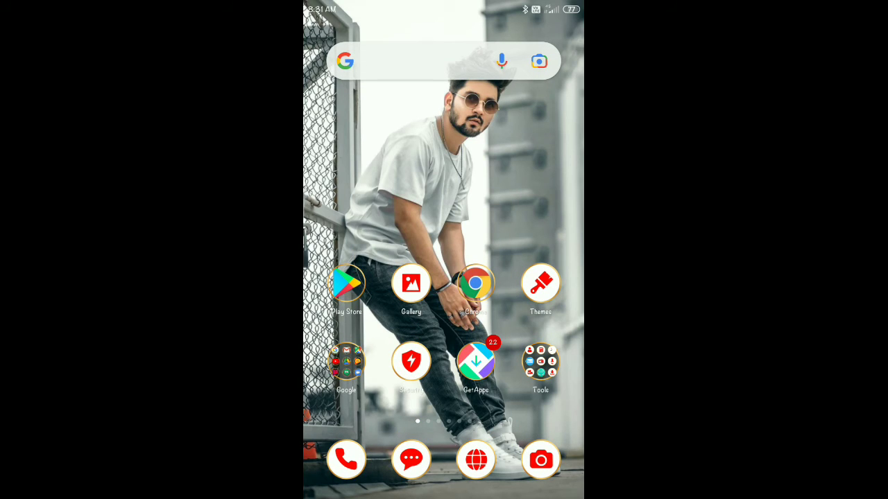